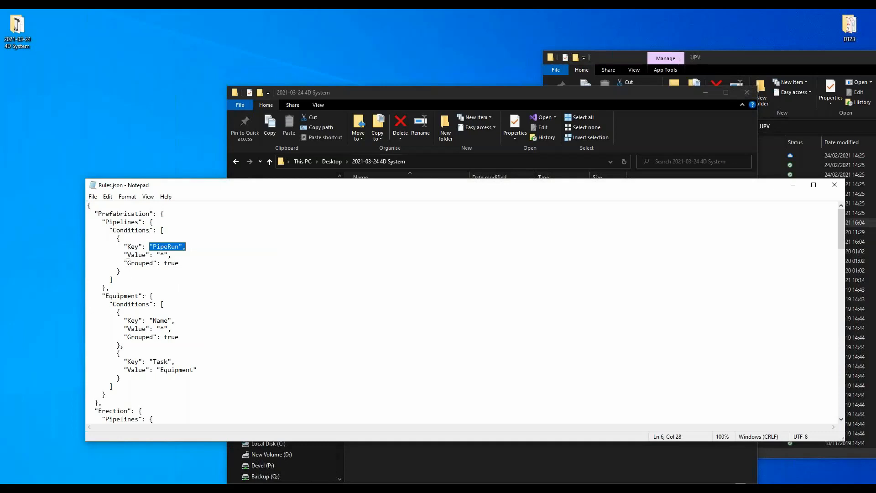
Examine the Prefabrication and Erection rules in Rules.json, including their Pipelines and Equipment conditions
left_click_drag(103, 221, 125, 292)
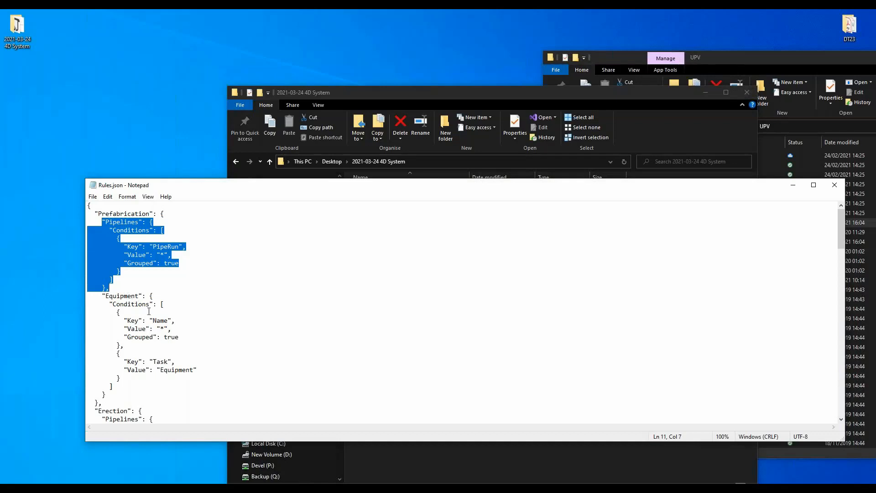
left_click_drag(99, 295, 131, 397)
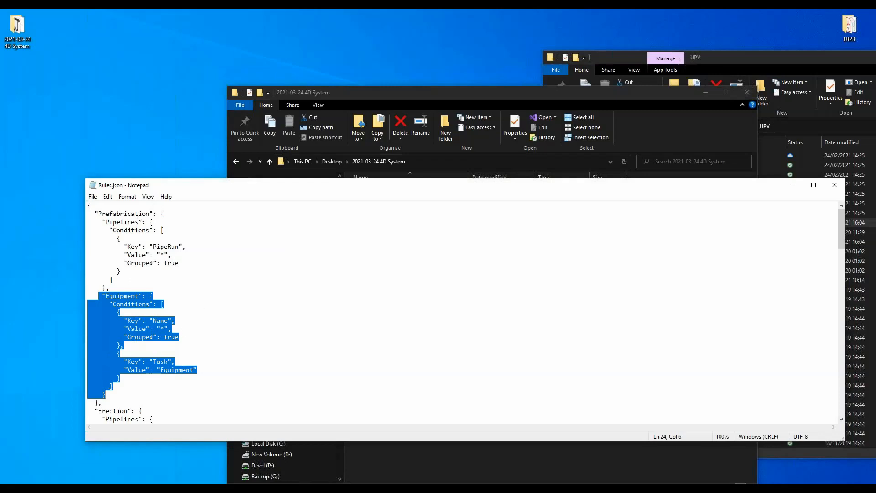
double_click(135, 213)
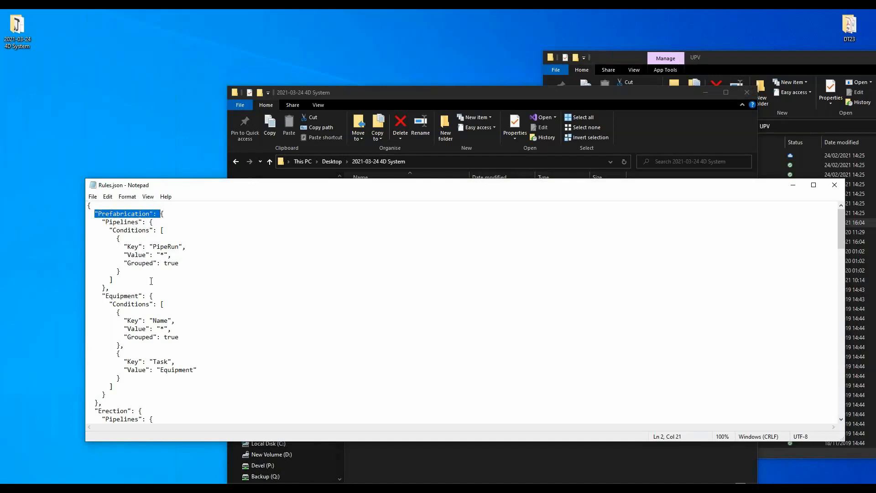
scroll(151, 281, "down", 5)
left_click_drag(102, 295, 128, 361)
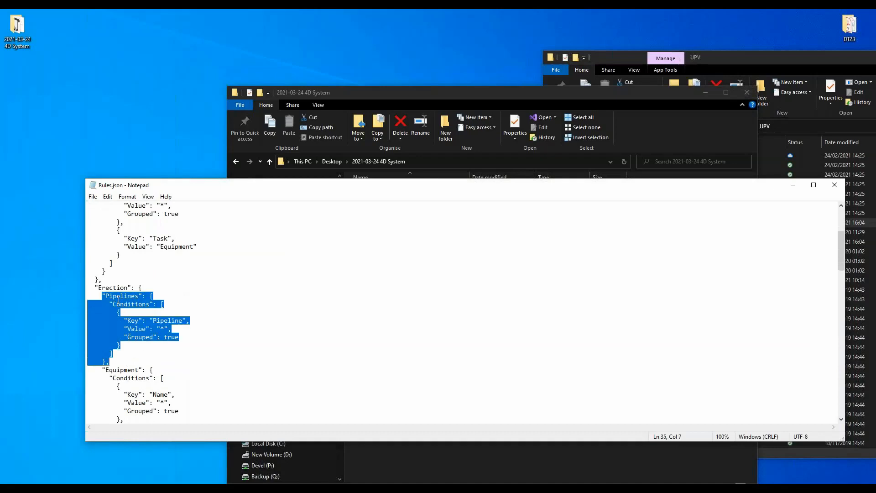
double_click(125, 288)
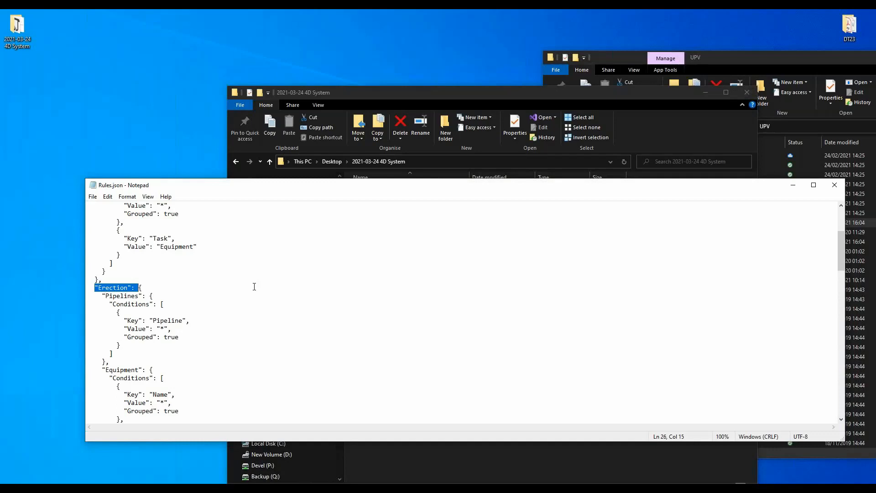
scroll(254, 286, "up", 5)
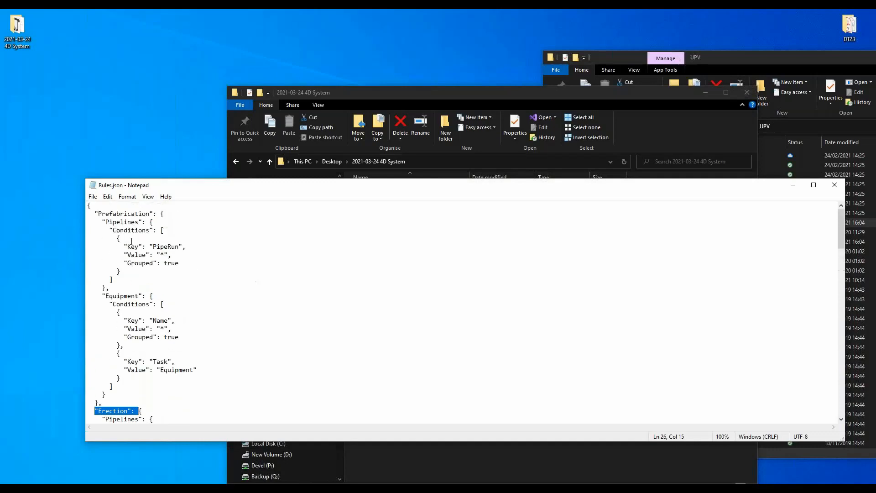
double_click(132, 215)
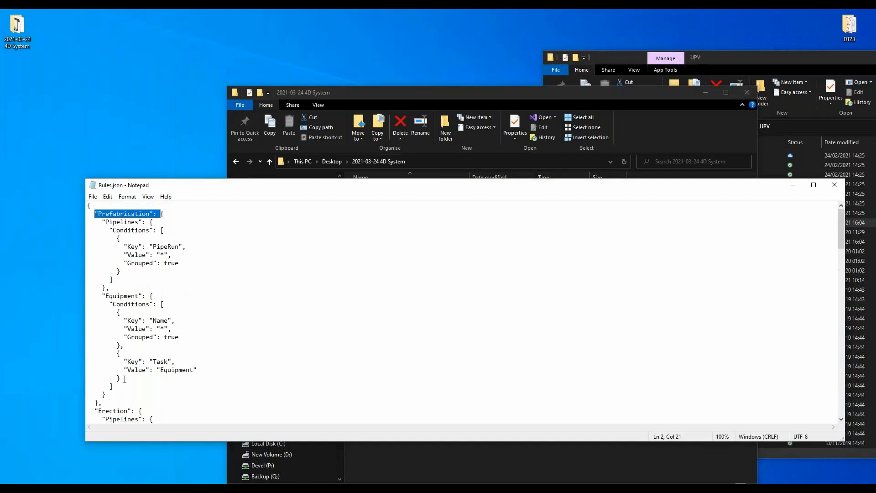
double_click(117, 411)
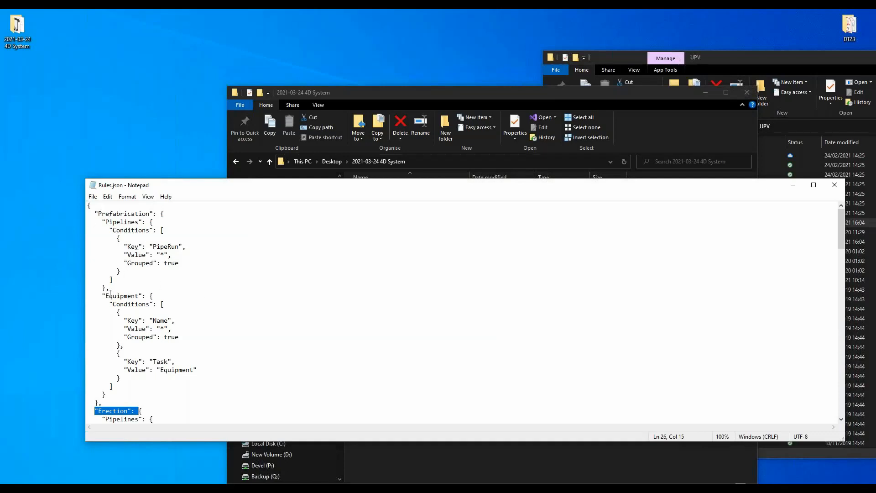
left_click_drag(104, 223, 112, 288)
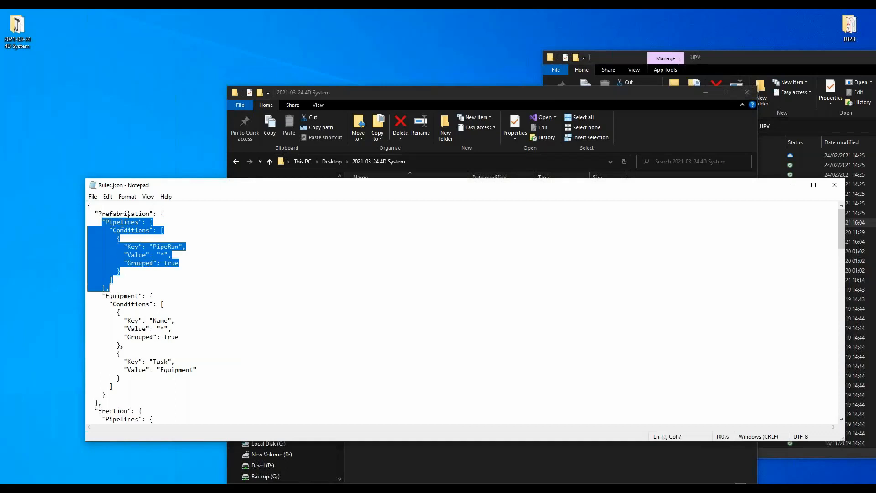
left_click_drag(94, 214, 160, 214)
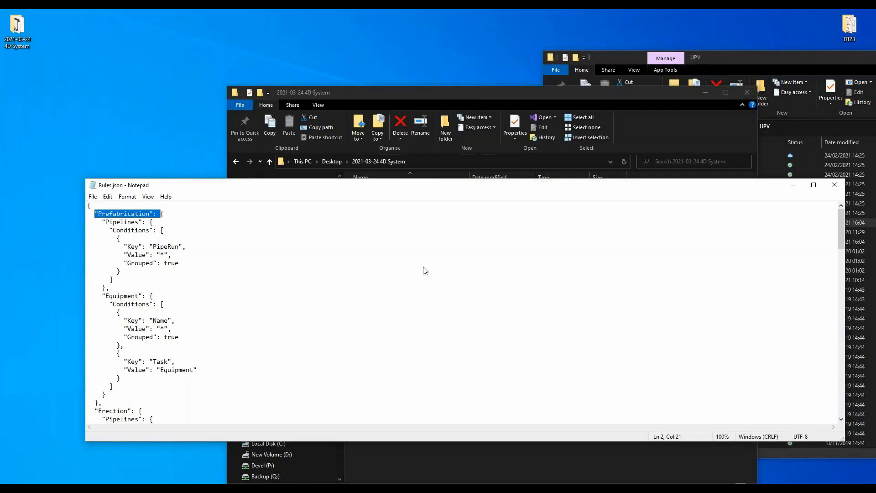
Switch to the P6-Activities Architectural.xlsx workbook in Excel and examine the UIDs matched to components LampBlend0, Lamp0 and LampPost0
key("alt+Tab")
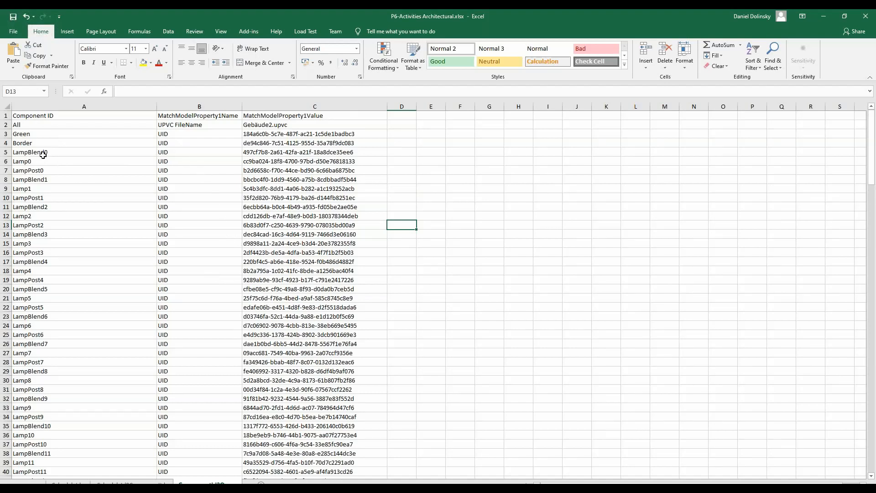
left_click_drag(42, 154, 39, 172)
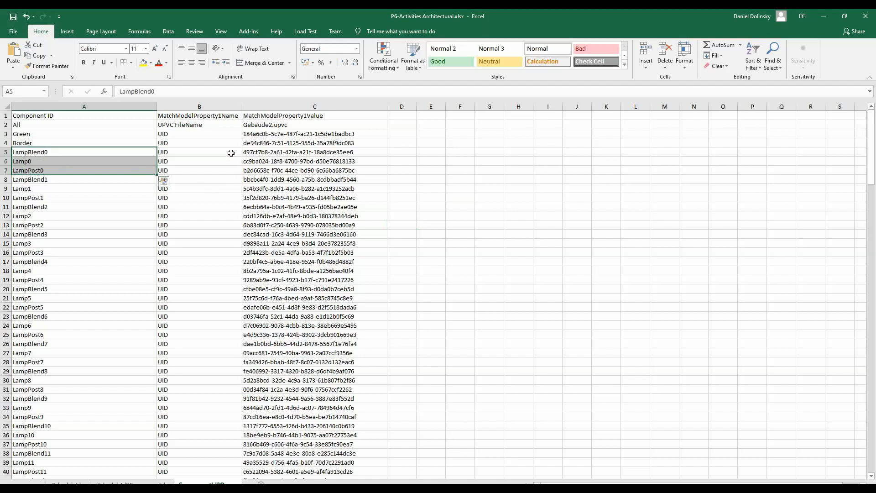
left_click_drag(227, 152, 319, 171)
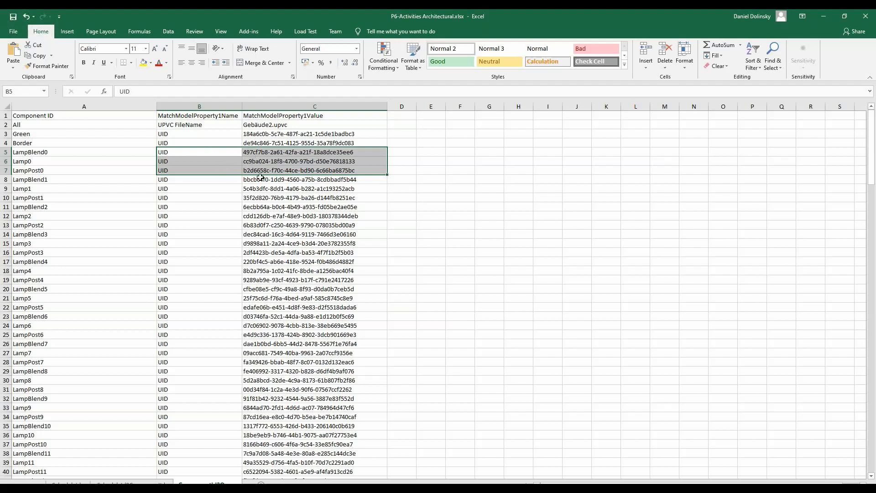
left_click(87, 156)
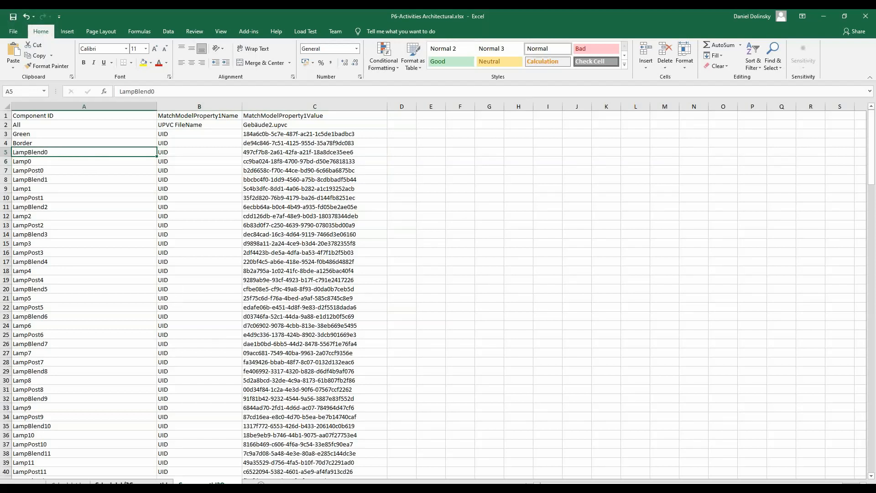
Check which component IDs are mapped to schedule ID Lamp0 in the schedule-to-component sheet
left_click(135, 483)
left_click(149, 178)
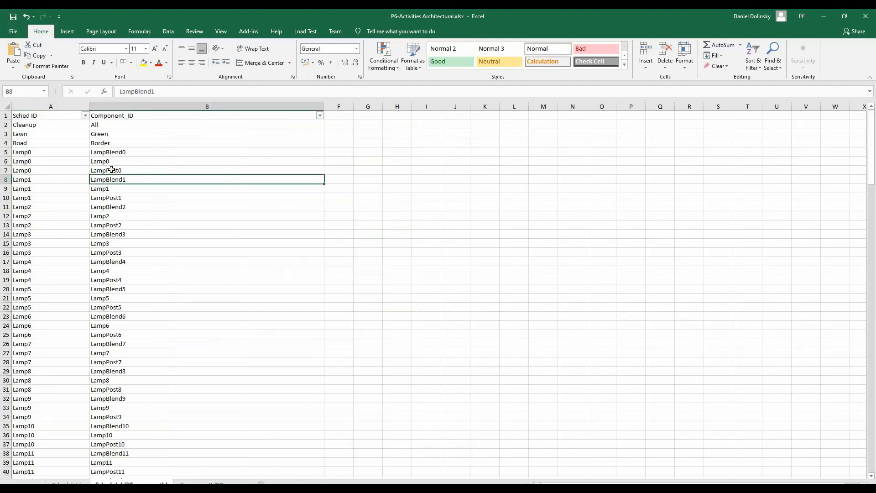
left_click_drag(111, 171, 117, 152)
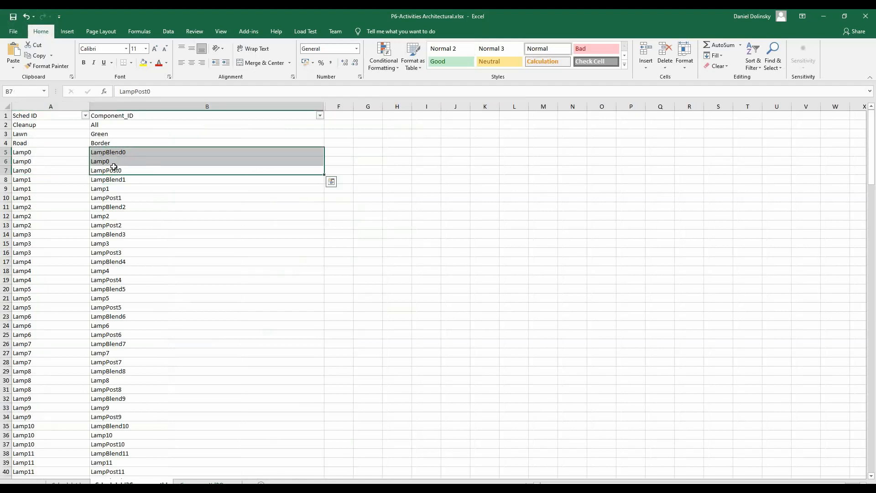
left_click_drag(49, 171, 34, 151)
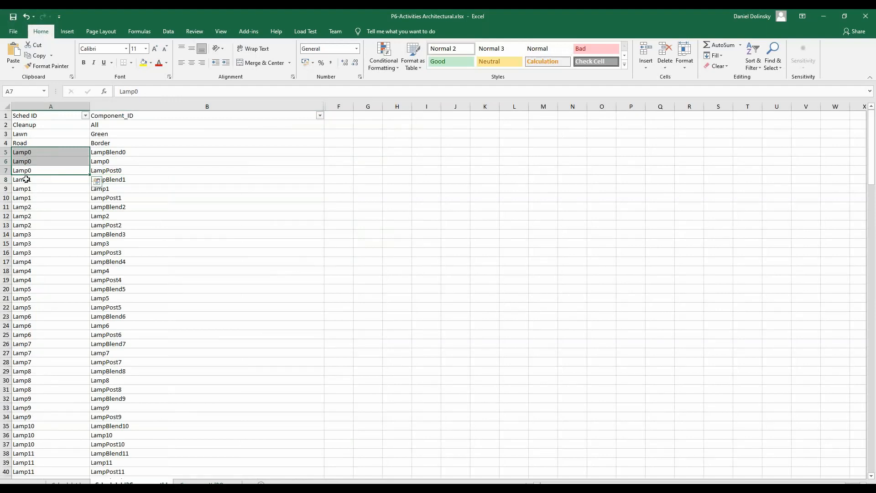
Look up the Lamp0 activity and its activity name in the schedule sheet, and minimise the workbook
left_click(72, 483)
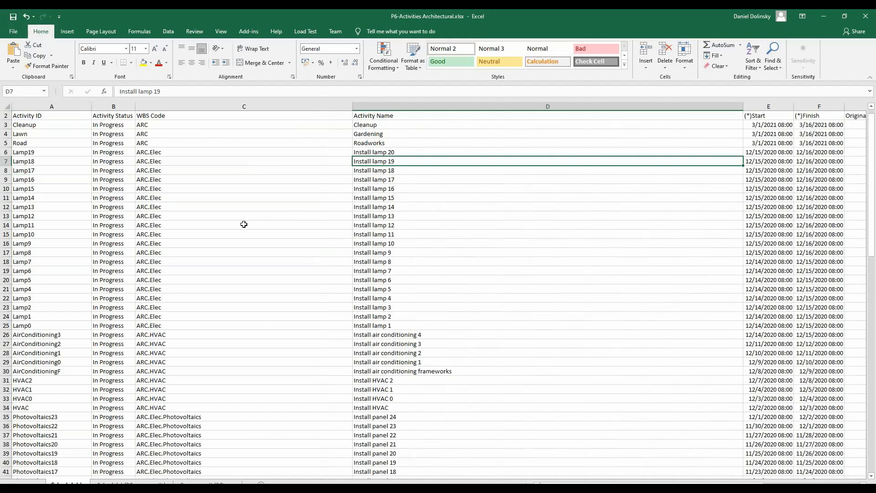
left_click(40, 326)
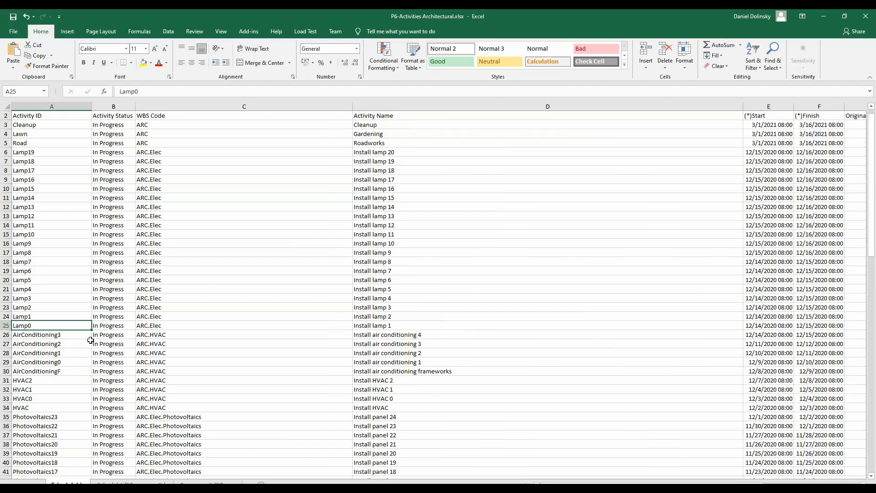
left_click(370, 326)
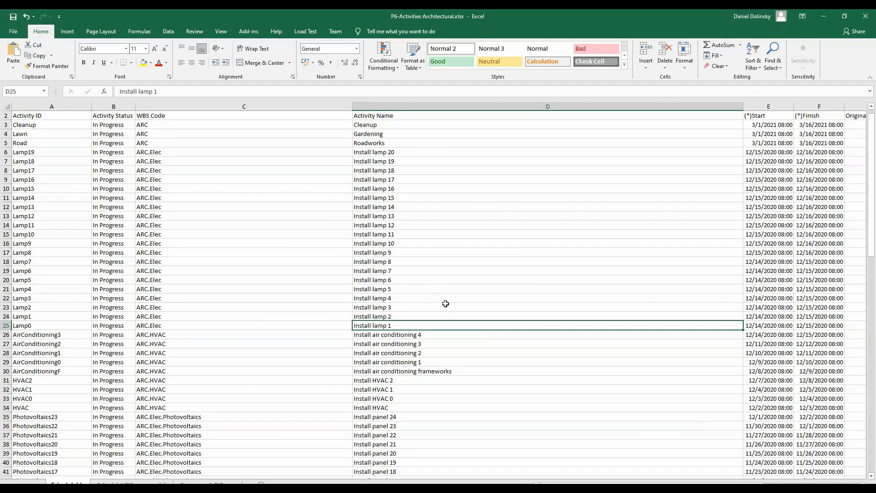
left_click(829, 17)
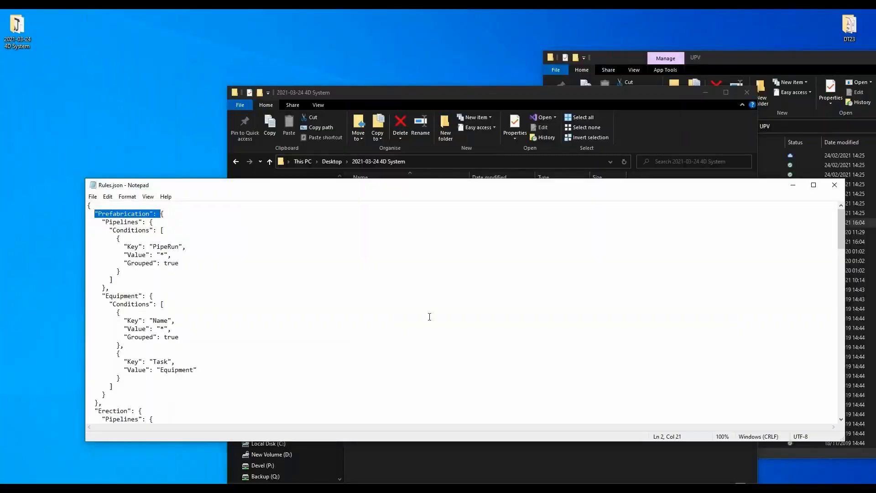
Switch to the Primavera P6 remote console and examine the Results UIDs in the Cleanup activity's UniversalPlantViewer notebook
mouse_move(368, 488)
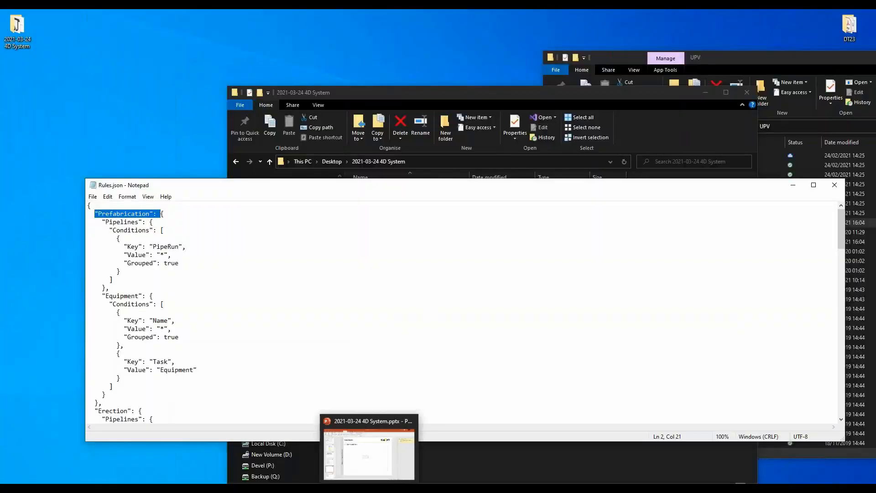
left_click(557, 94)
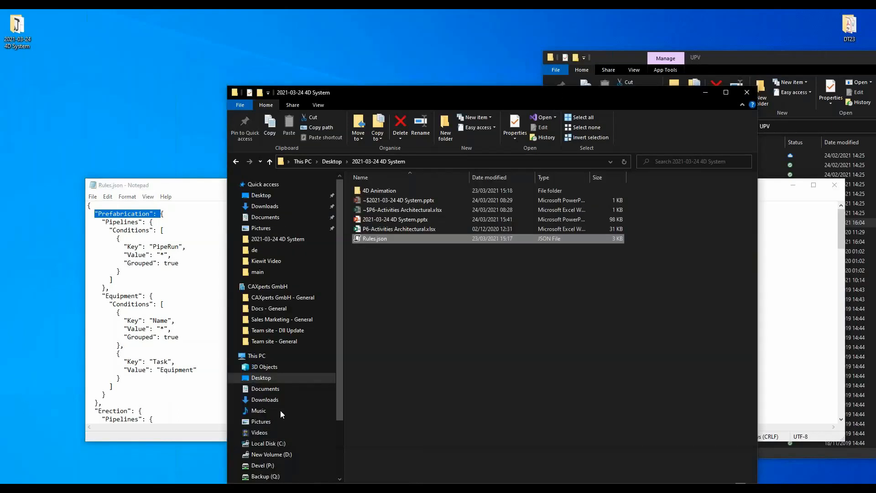
mouse_move(324, 489)
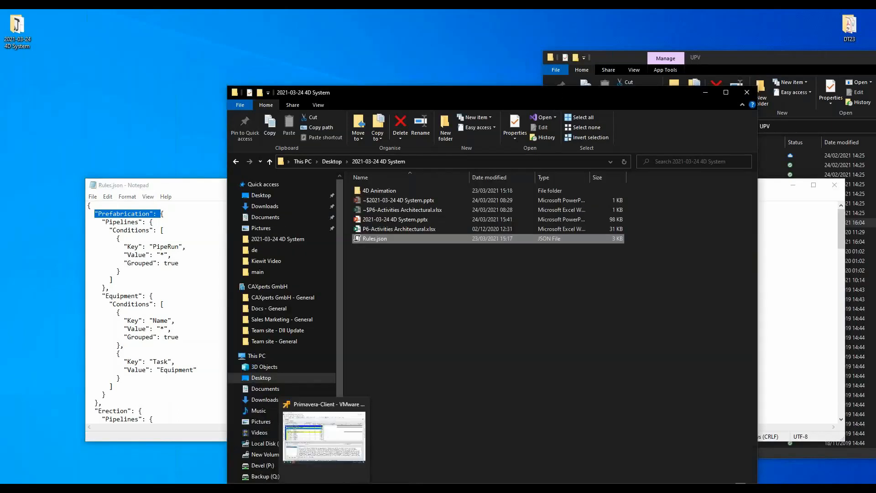
left_click(324, 436)
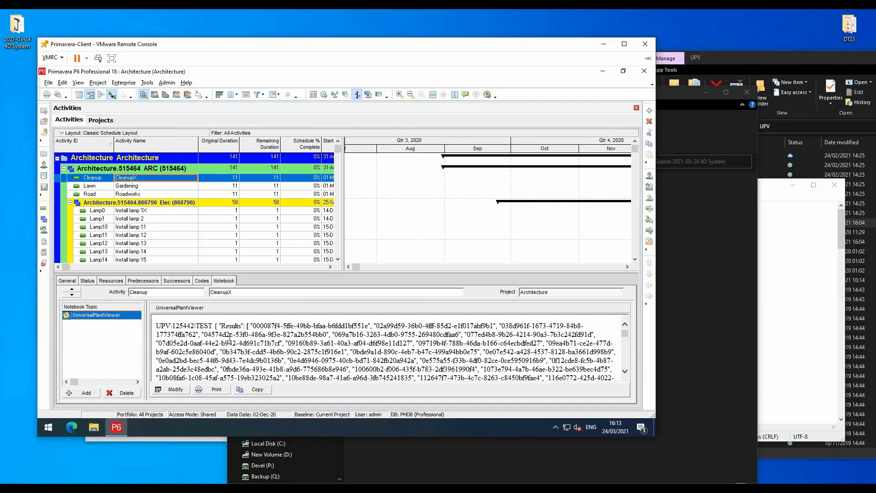
scroll(229, 336, "down", 7)
scroll(325, 352, "down", 2)
mouse_move(625, 339)
left_mouse_down()
mouse_move(623, 367)
mouse_move(625, 333)
left_mouse_up()
left_click_drag(253, 326, 359, 326)
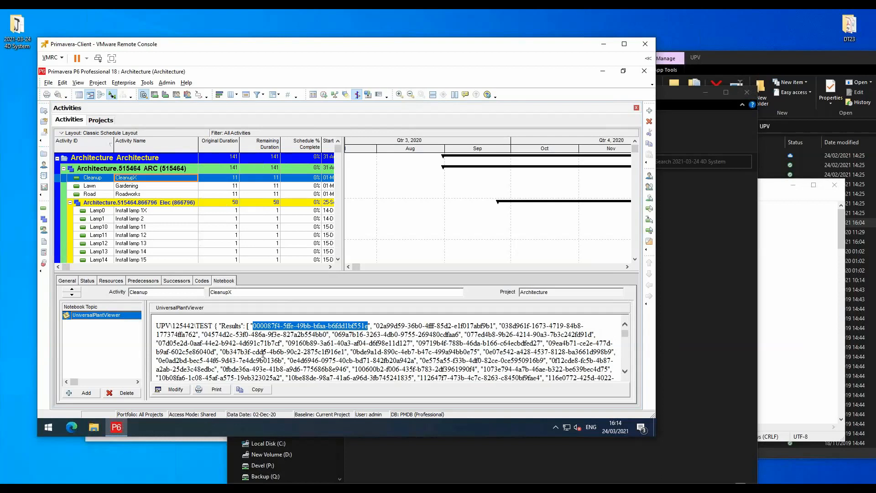
Examine the rule Conditions and Selections entries at the end of the Cleanup activity's notebook, and return to its beginning
left_click_drag(626, 333, 626, 376)
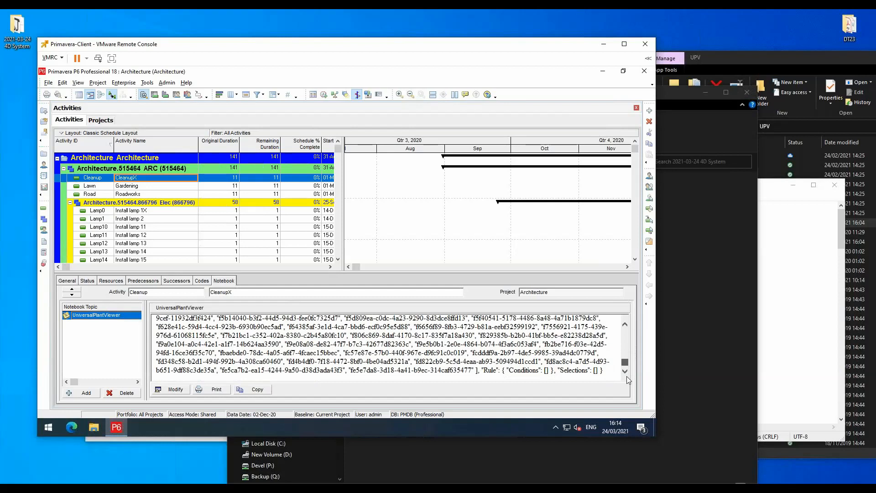
double_click(538, 370)
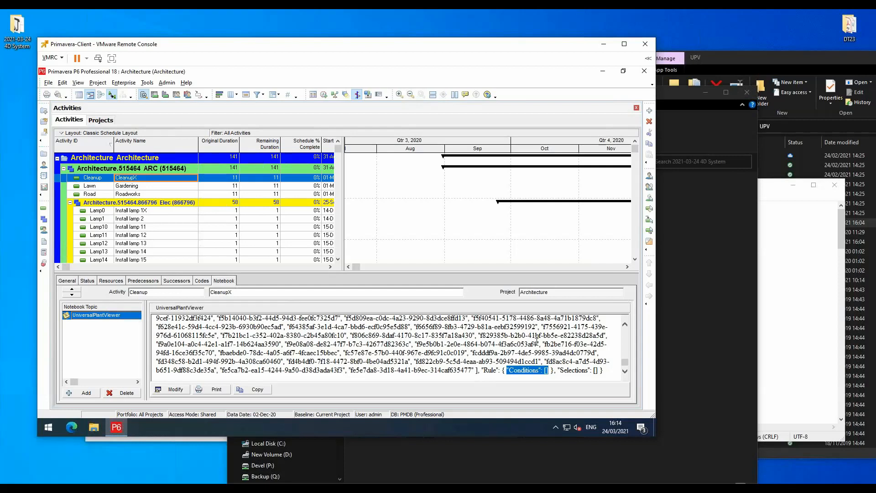
left_click(588, 374)
double_click(584, 371)
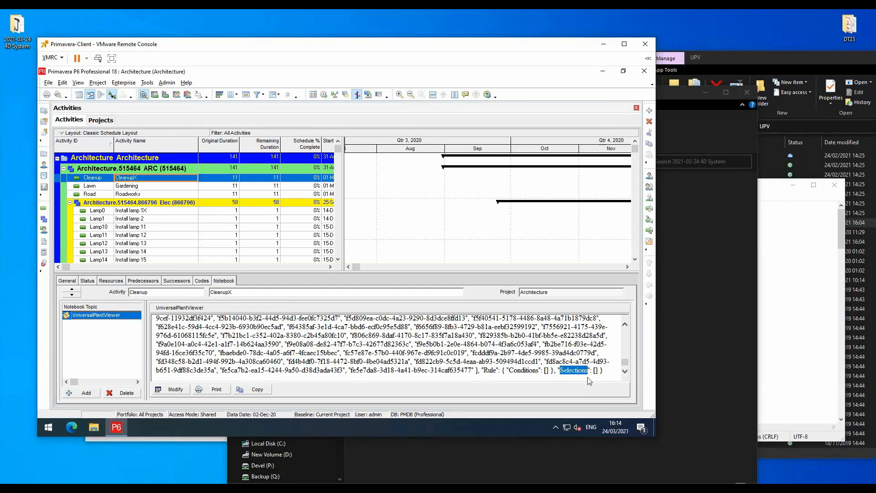
left_click(596, 371)
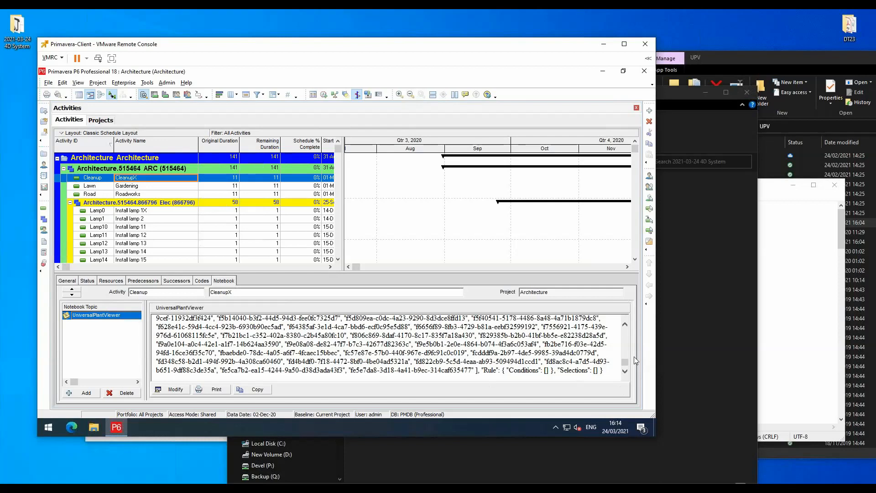
left_click_drag(632, 353, 632, 326)
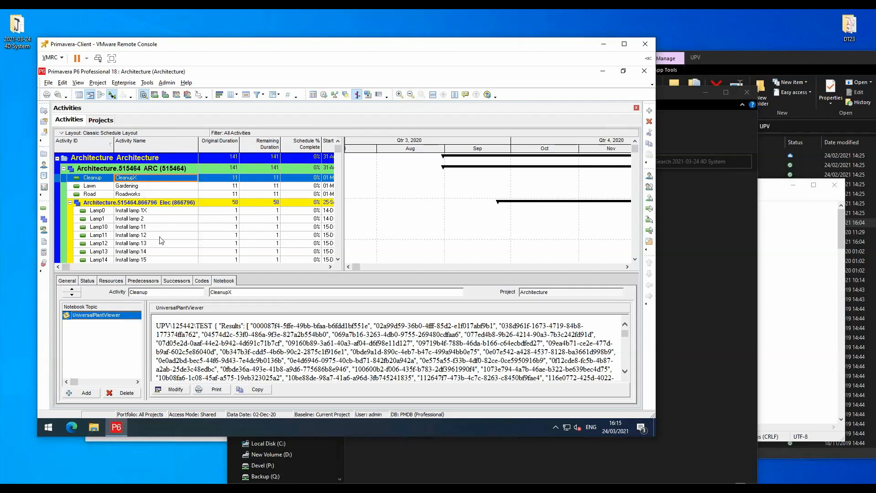
Switch to 4D System for Oracle Primavera and enlarge its window to show more of the 3D model and Gantt chart
left_click(639, 464)
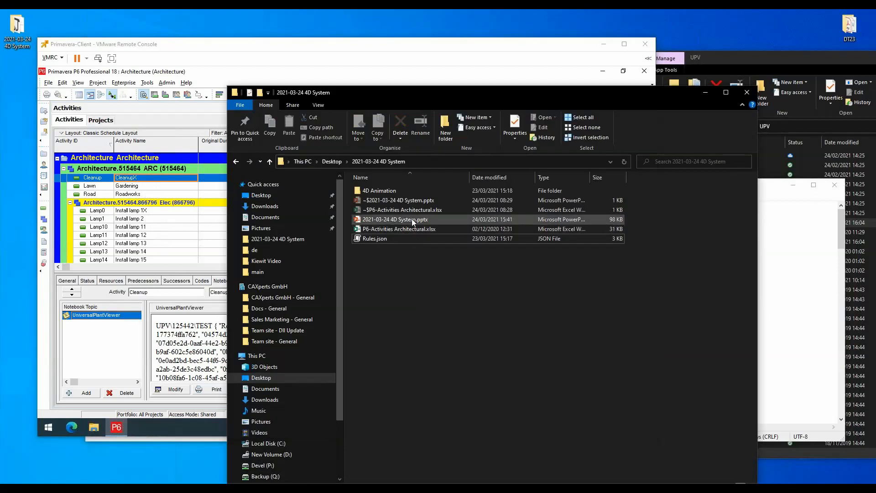
left_click(779, 61)
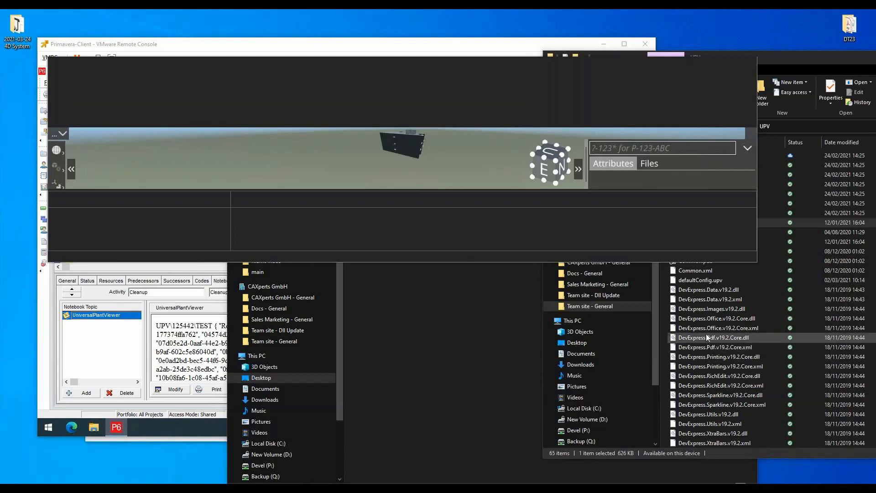
left_click_drag(754, 262, 754, 295)
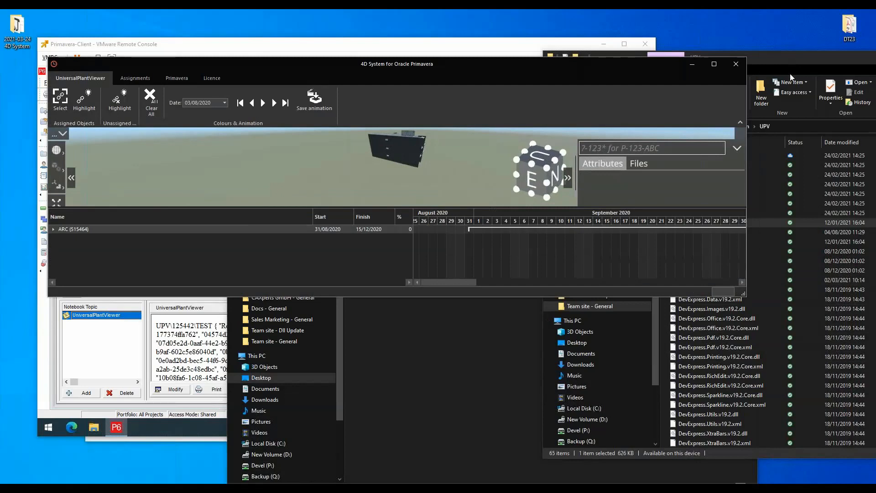
left_click_drag(745, 296, 740, 416)
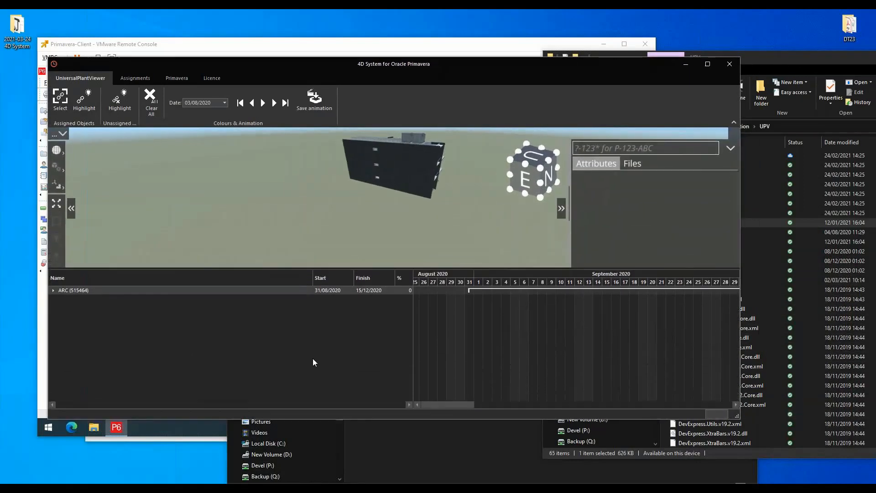
Expand the ARC (515464) group and move the window aside to uncover the Primavera P6 activity list
left_click(54, 290)
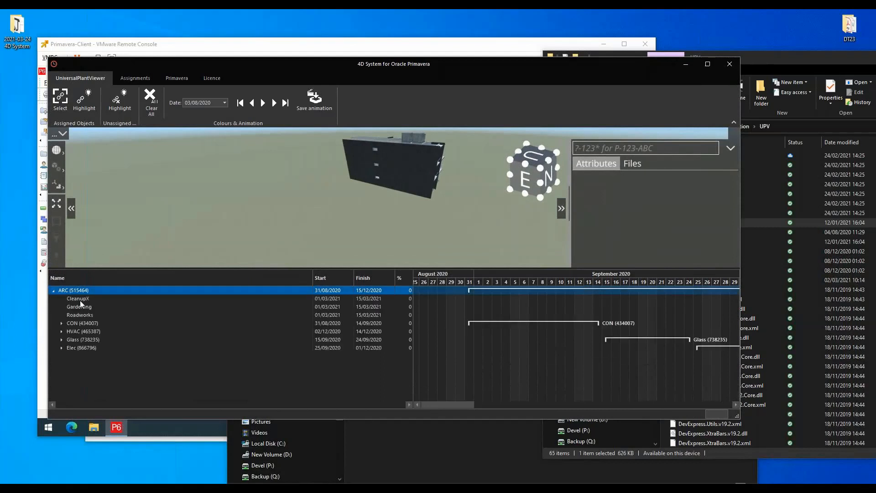
left_click_drag(140, 62, 223, 66)
left_click_drag(331, 58, 369, 29)
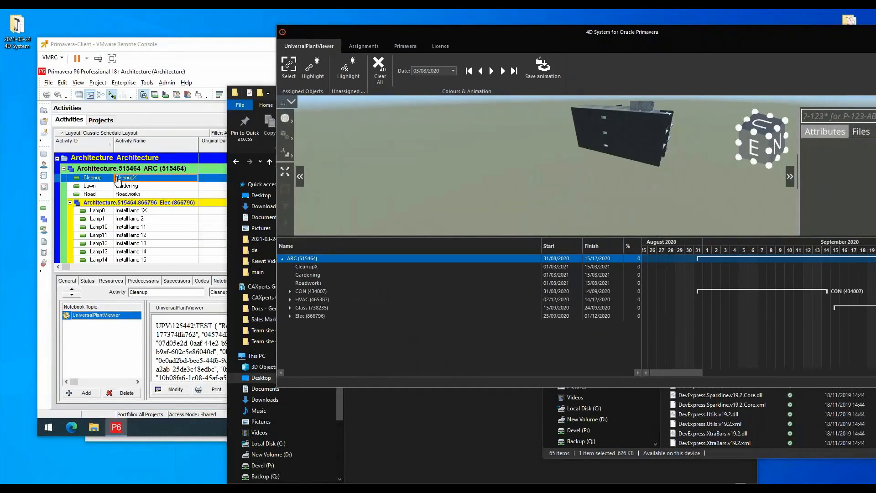
Rename the CleanupX activity as Cleanup in the task list, and switch to Primavera P6 to check its name there
left_click(319, 265)
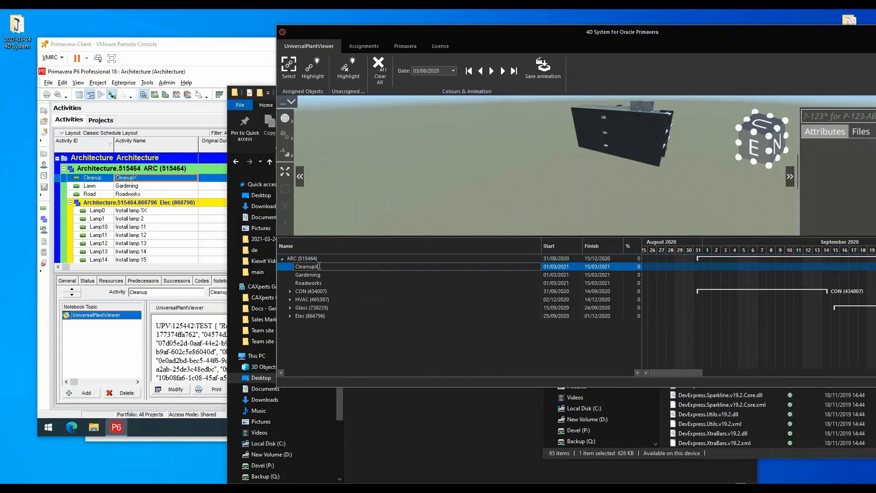
key("BackSpace")
left_click(191, 131)
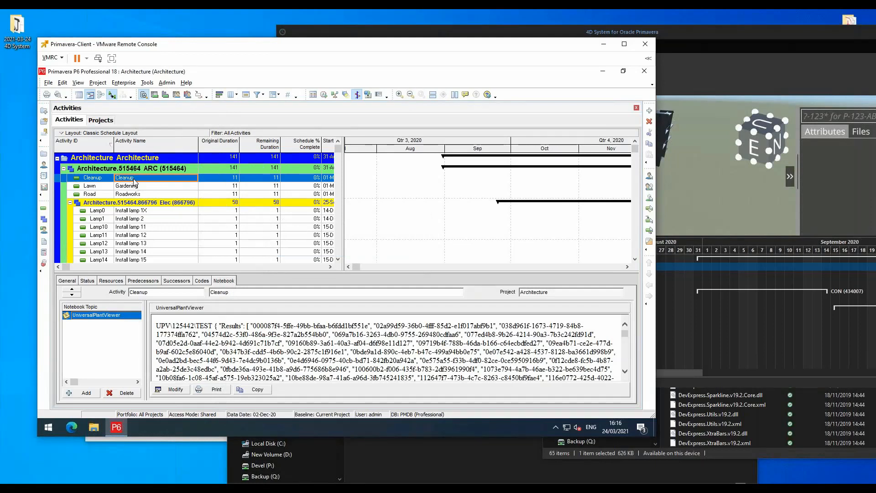
Switch back to 4D System for Oracle Primavera and maximise its window with the building in view
left_click(711, 28)
left_click_drag(709, 30, 452, 64)
left_click_drag(381, 220, 328, 190)
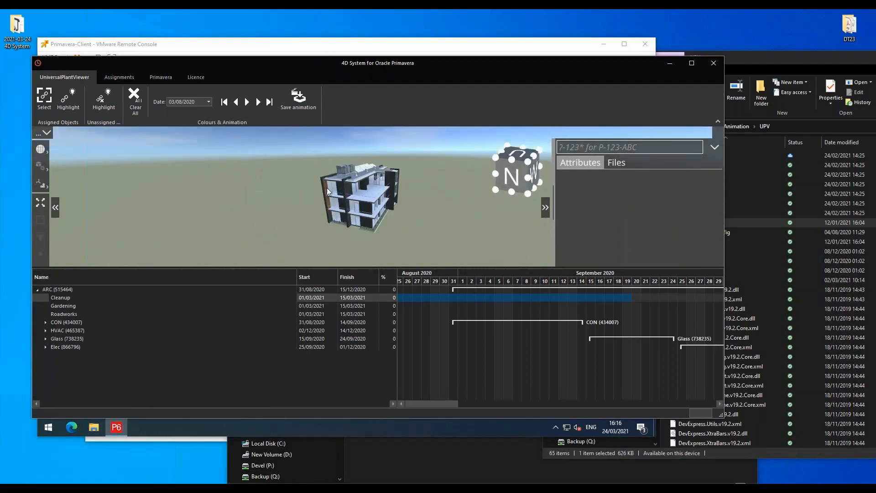
double_click(391, 63)
scroll(442, 216, "up", 3)
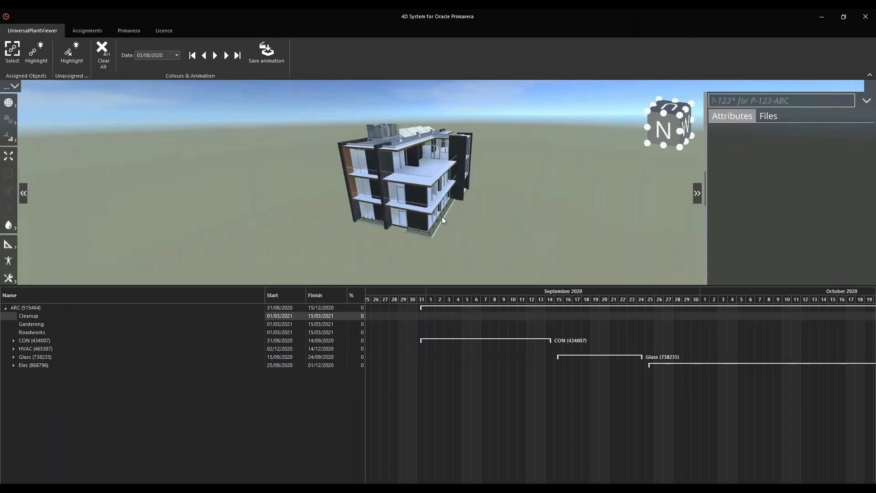
Select all activities in the task list and reset the construction animation to its start date
left_click(101, 416)
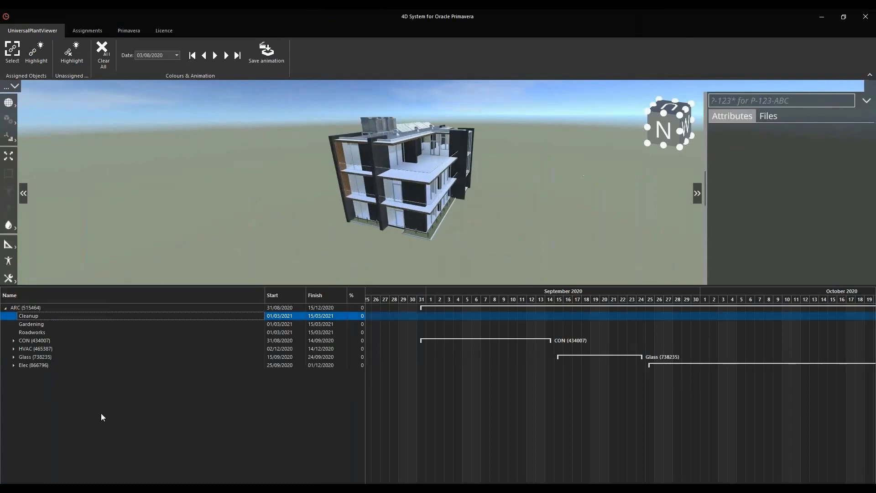
key("ctrl+a")
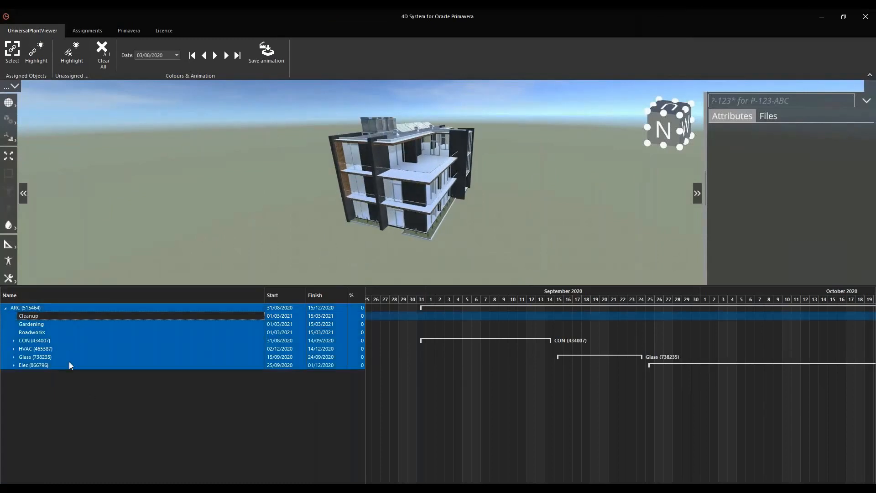
left_click(193, 57)
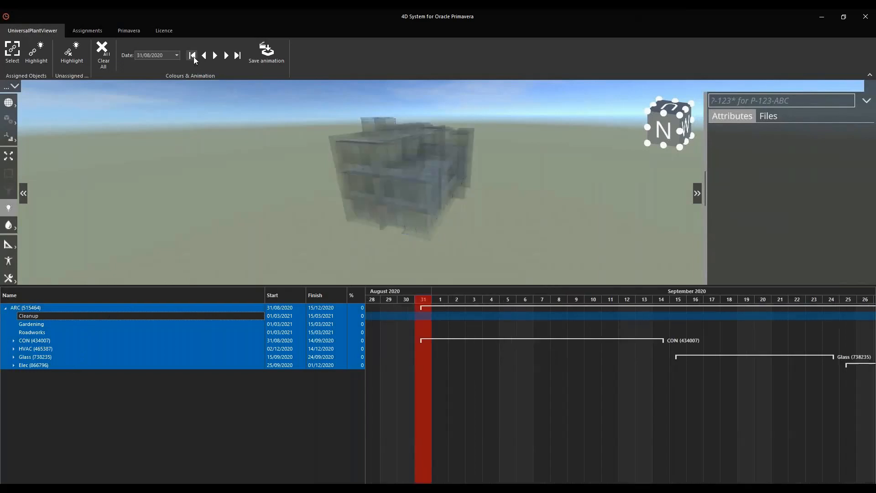
left_click_drag(522, 248, 417, 151)
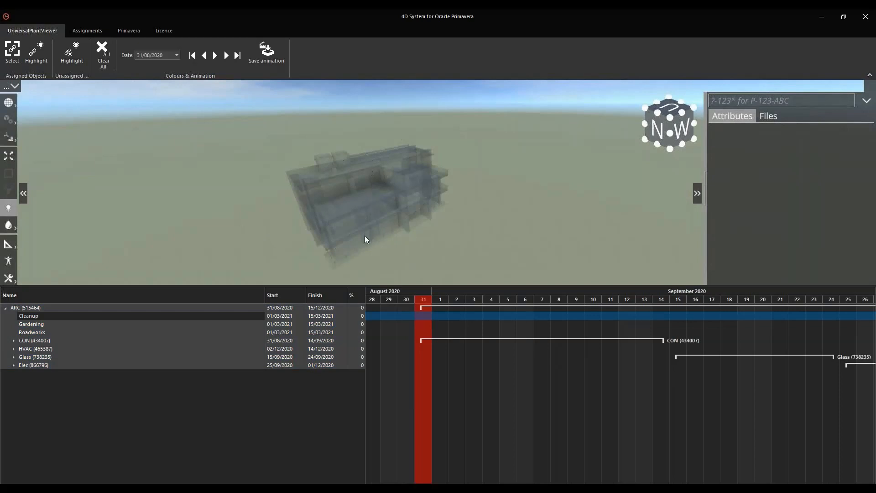
Play the construction animation through to 16/03/2021, watching the rooftop solar panels and equipment being installed up close
left_click(216, 56)
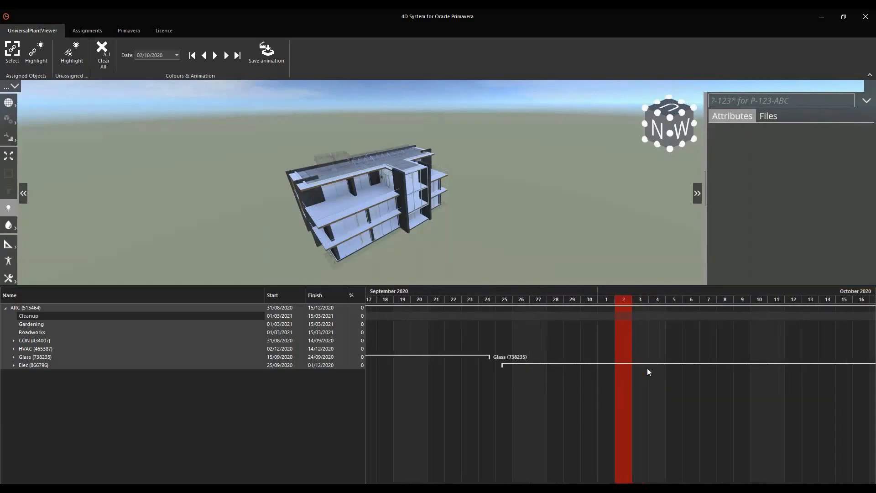
scroll(366, 139, "up", 2)
scroll(365, 140, "up", 5)
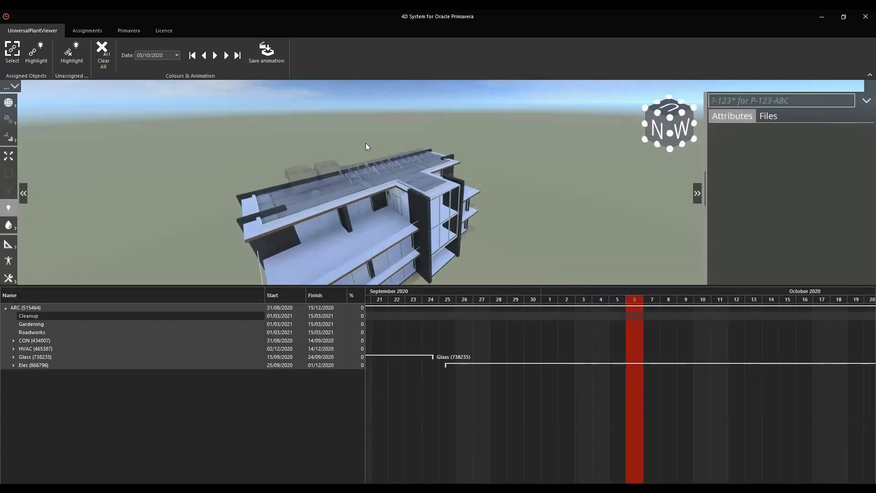
scroll(364, 157, "up", 4)
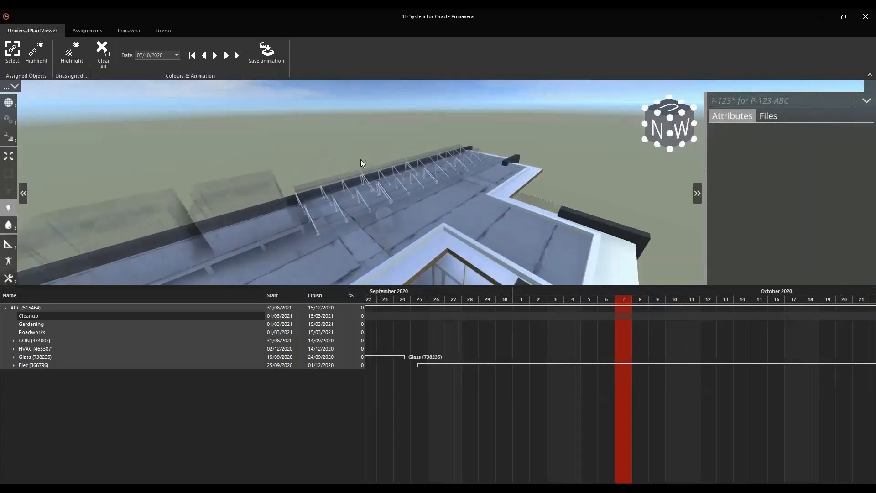
left_click_drag(467, 244, 409, 242)
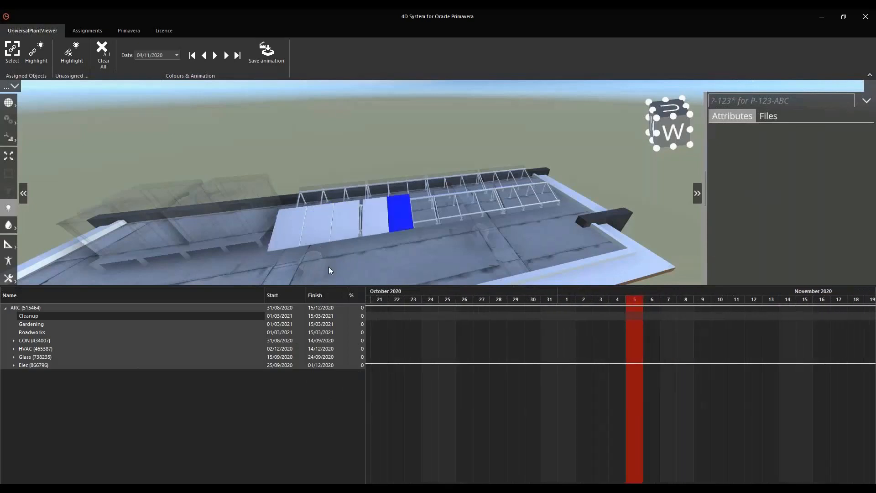
middle_click_drag(328, 266, 389, 166)
scroll(408, 235, "down", 5)
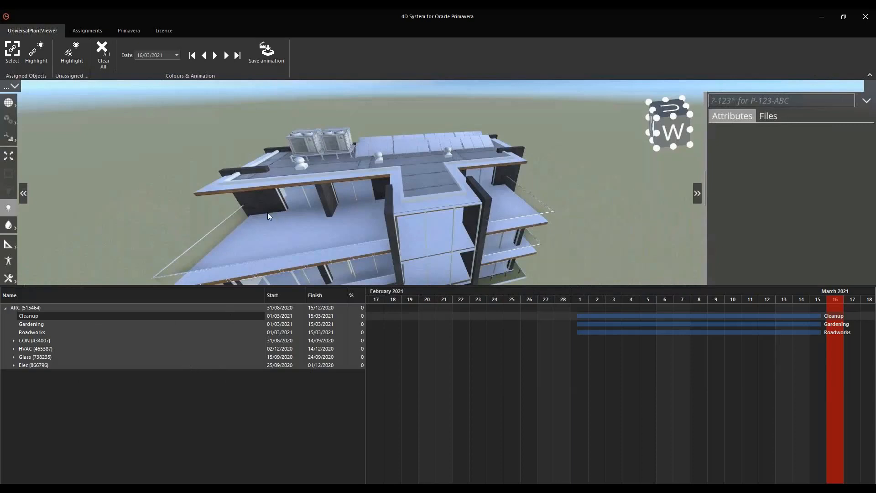
left_click_drag(250, 213, 369, 216)
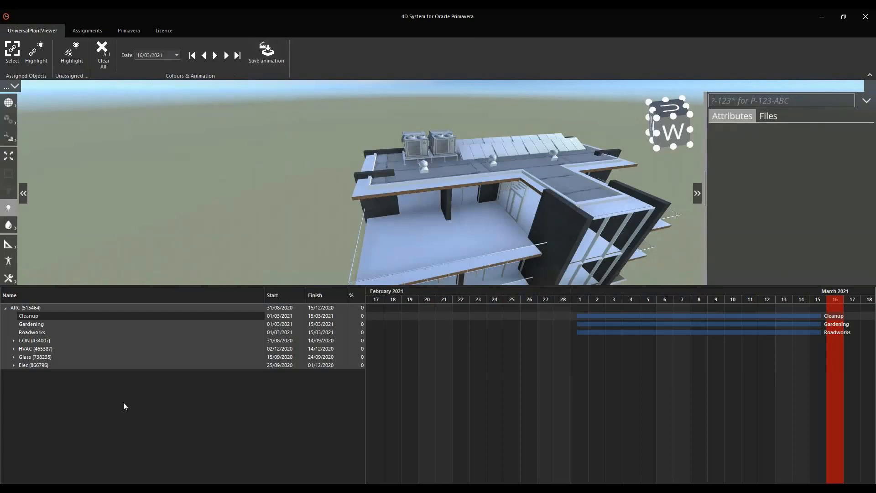
Show the assignment tools, then select all activities and, via a rooftop air-conditioning unit, every object in its model file
left_click(84, 27)
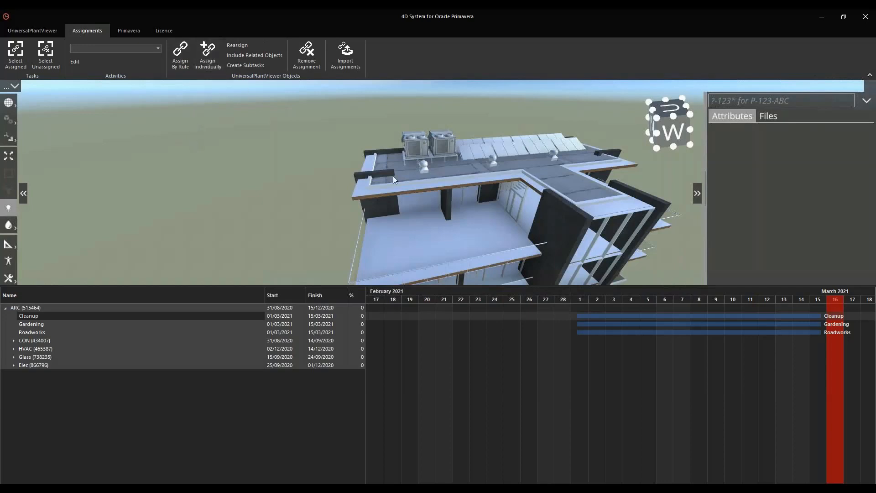
left_click(414, 145)
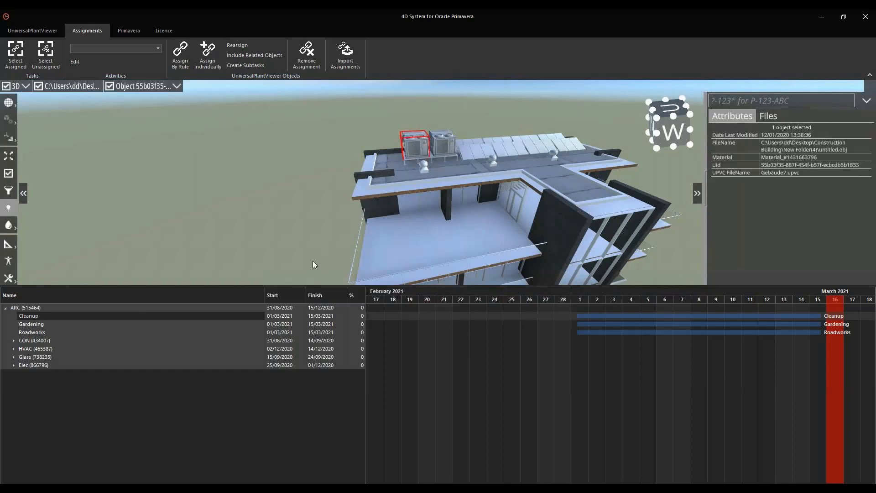
left_click(23, 341)
key("ctrl+a")
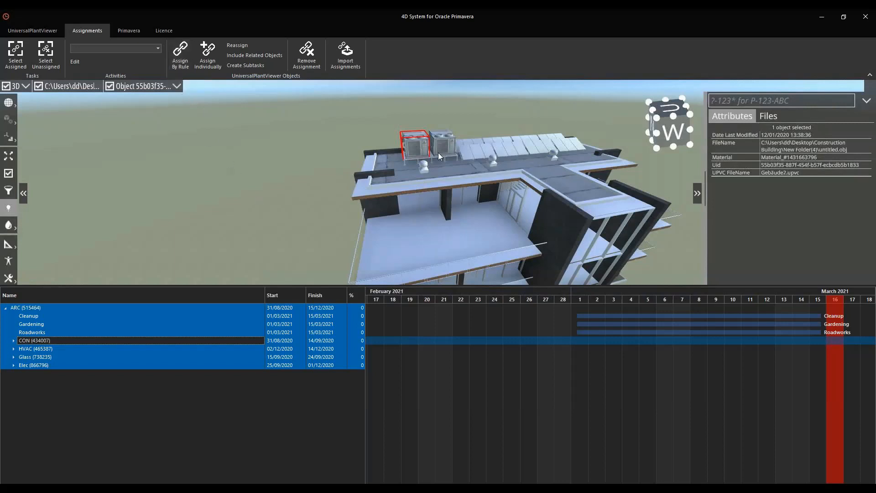
left_click(59, 88)
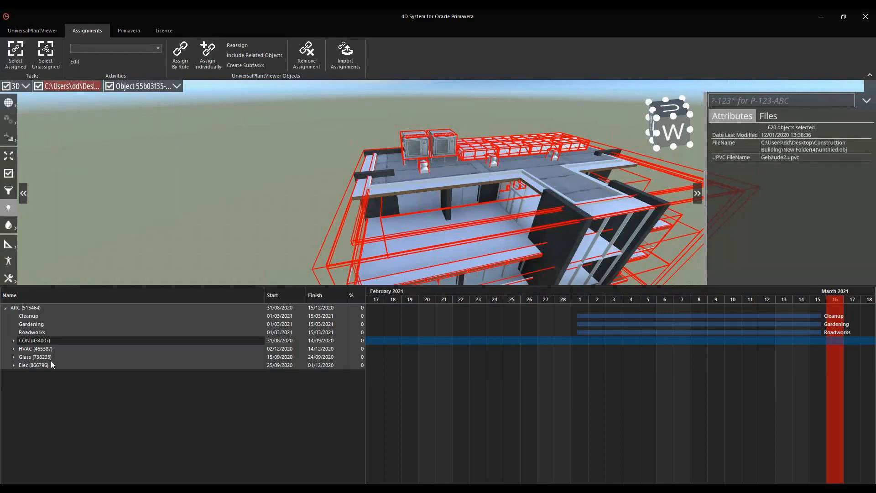
Return to the UniversalPlantViewer tools, deselect the model objects and enlarge the 3D view above the Gantt chart
left_click(37, 32)
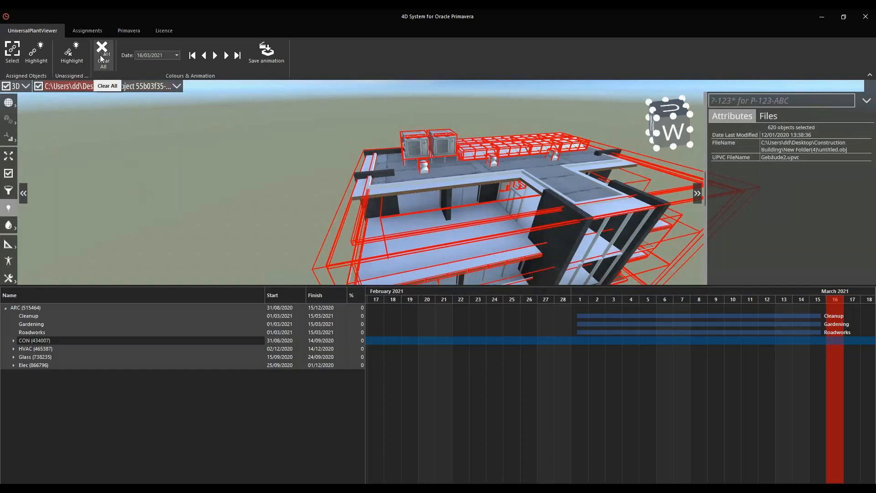
left_click(264, 208)
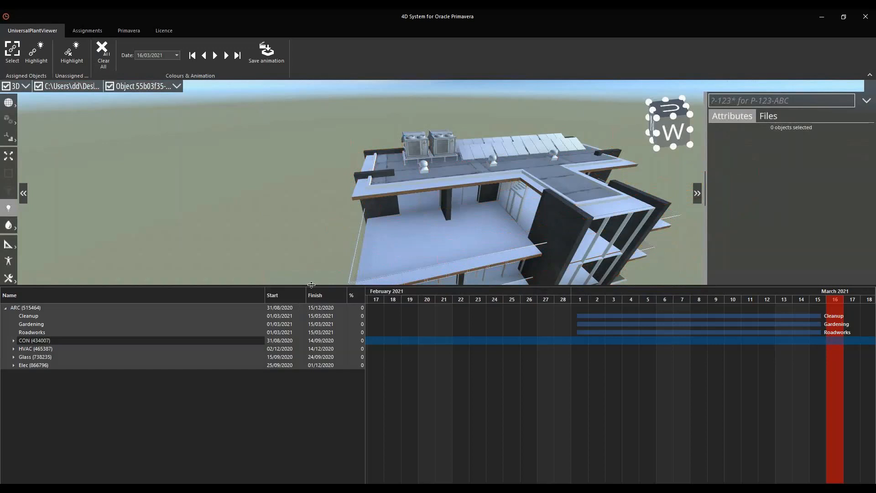
left_click_drag(311, 285, 297, 346)
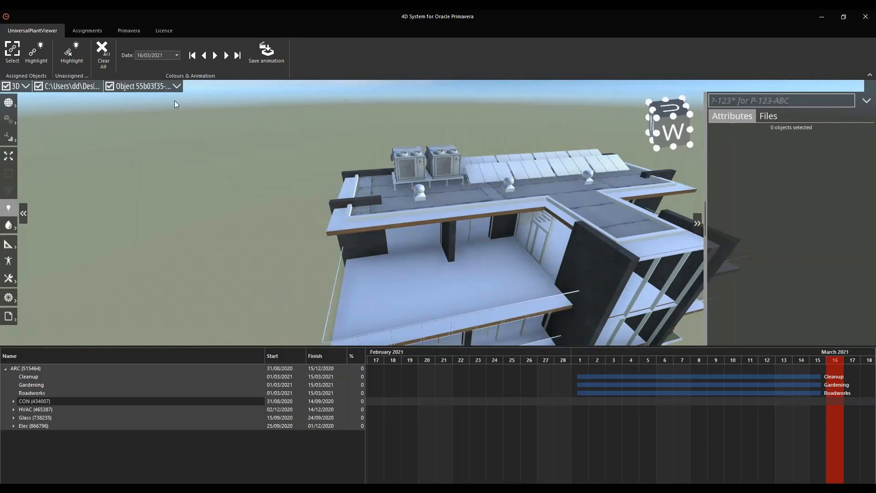
Review the Primavera connection settings, check the Architecture project in the Primavera P6 console, and return to 4D System for Oracle Primavera
left_click(125, 29)
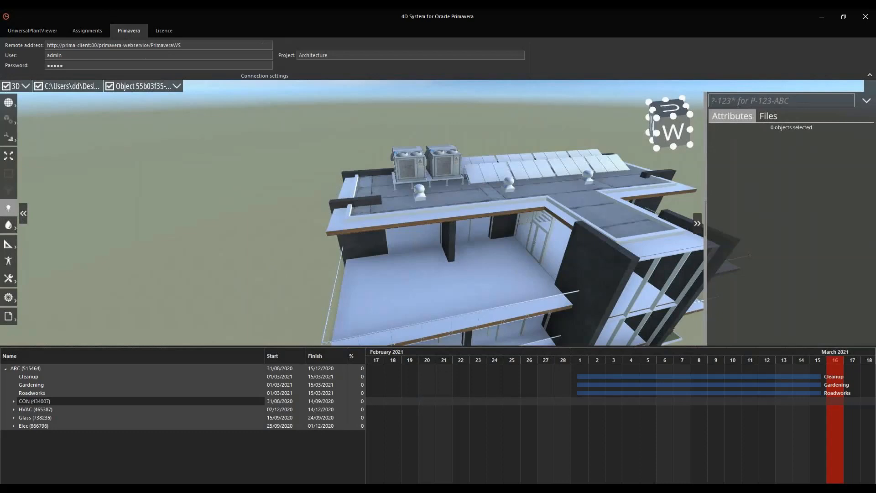
key("alt+Tab")
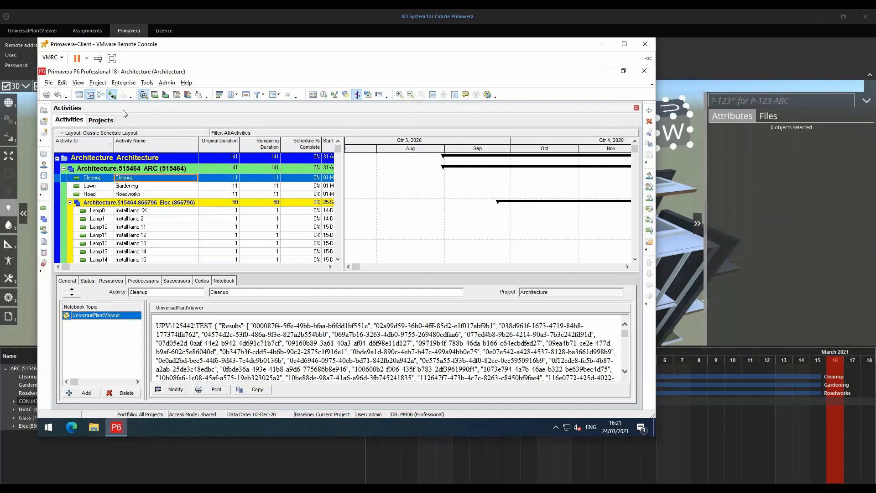
left_click(134, 33)
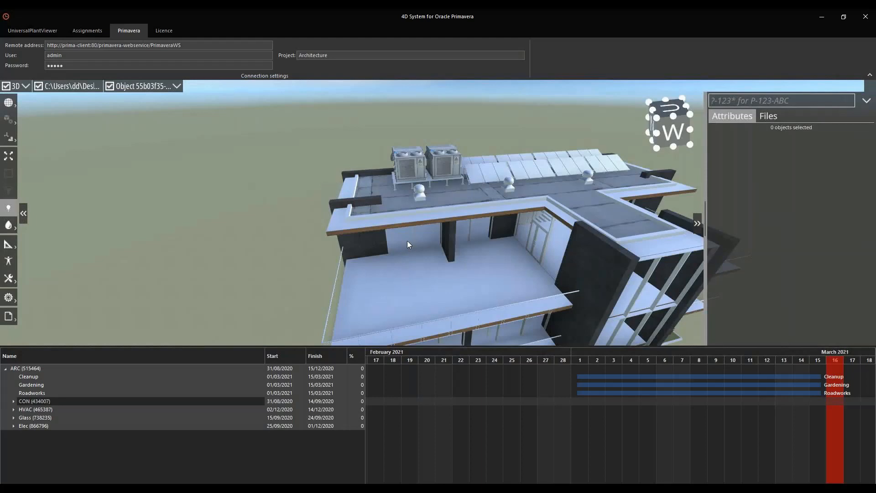
Examine the building's roof and the upper floors of its west facade up close in the 3D model
left_click_drag(405, 227, 376, 188)
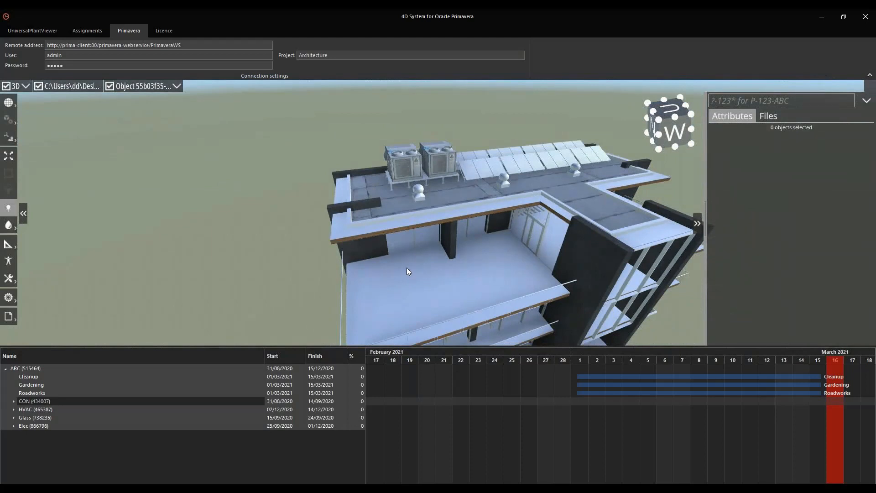
scroll(388, 241, "up", 5)
left_click_drag(570, 226, 378, 258)
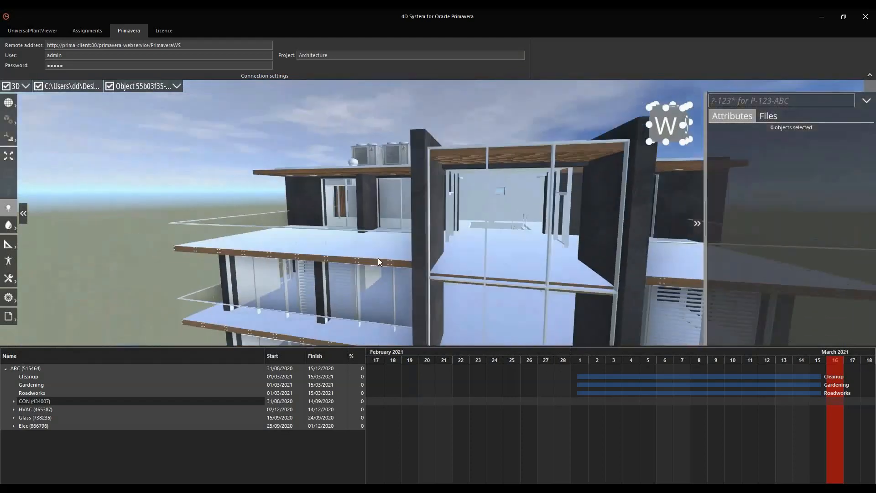